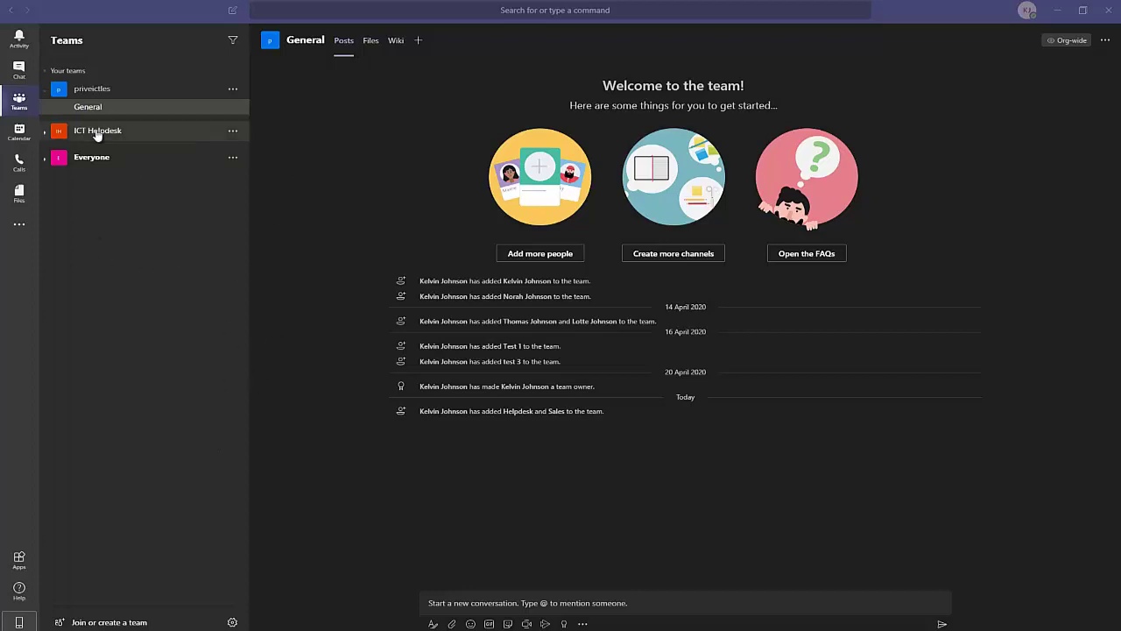
# From the Join or create a team page, start creating a new team.
pyautogui.click(24, 111)
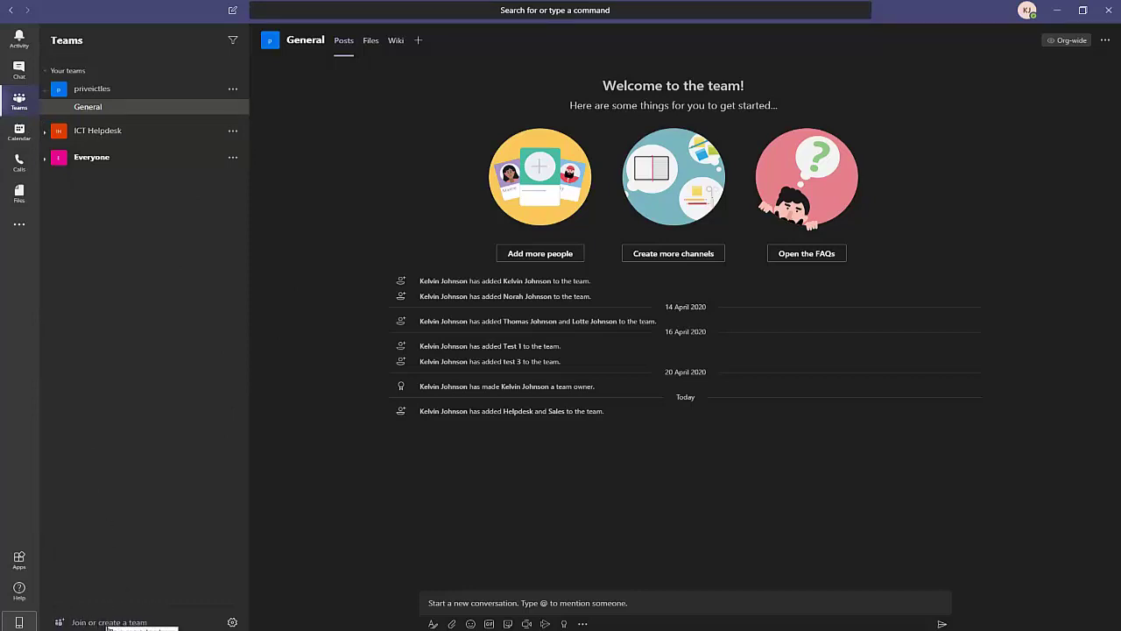
pyautogui.click(110, 623)
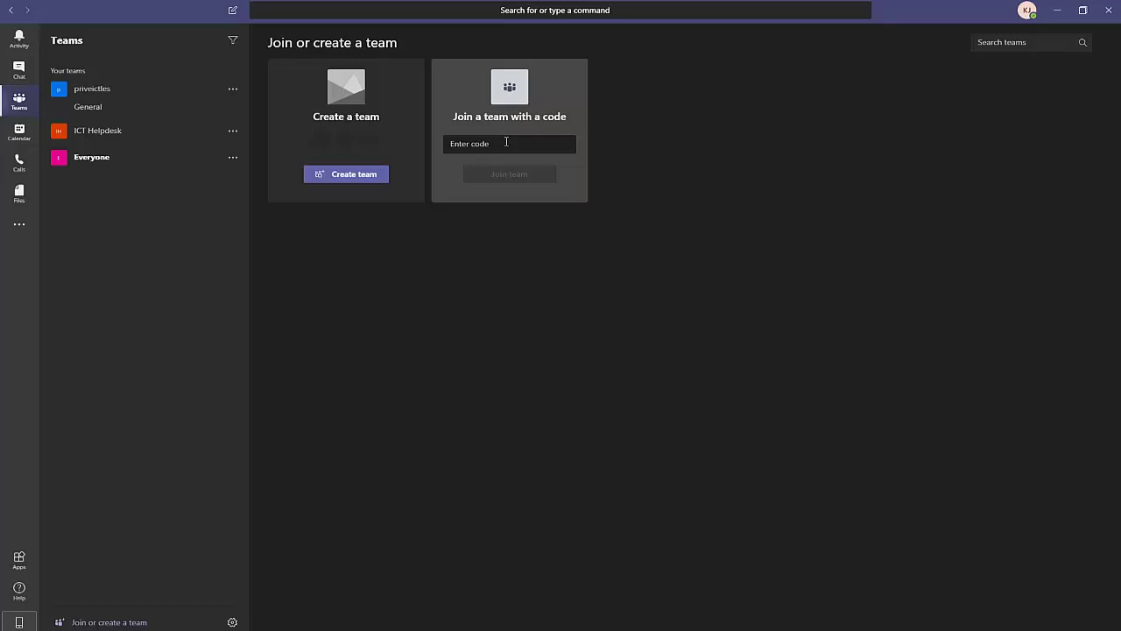
pyautogui.click(349, 177)
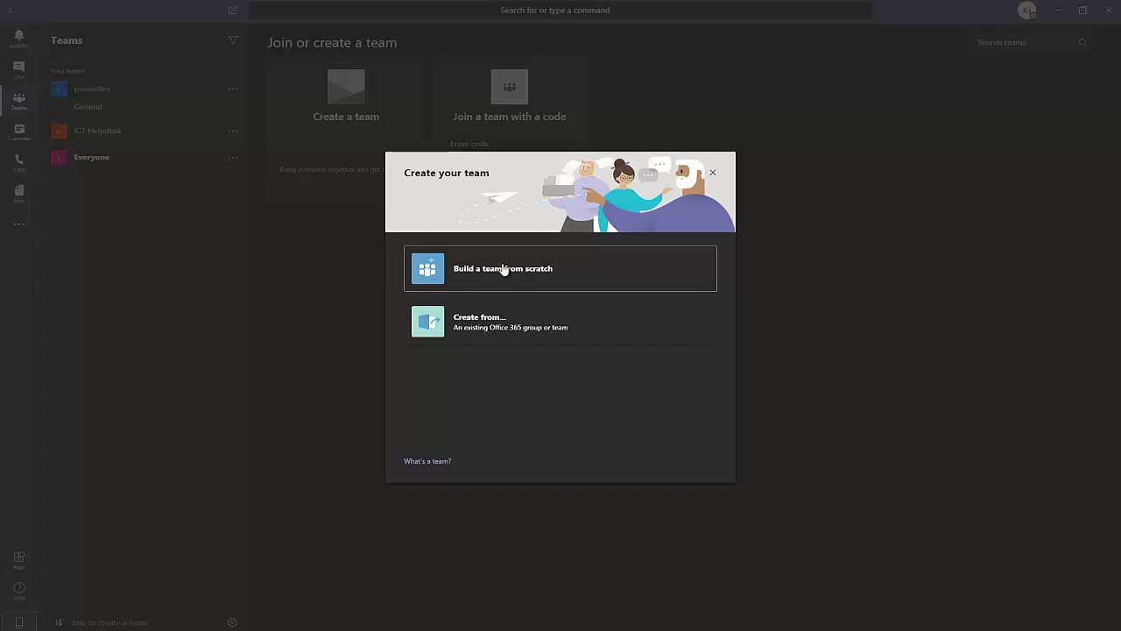
pyautogui.click(496, 333)
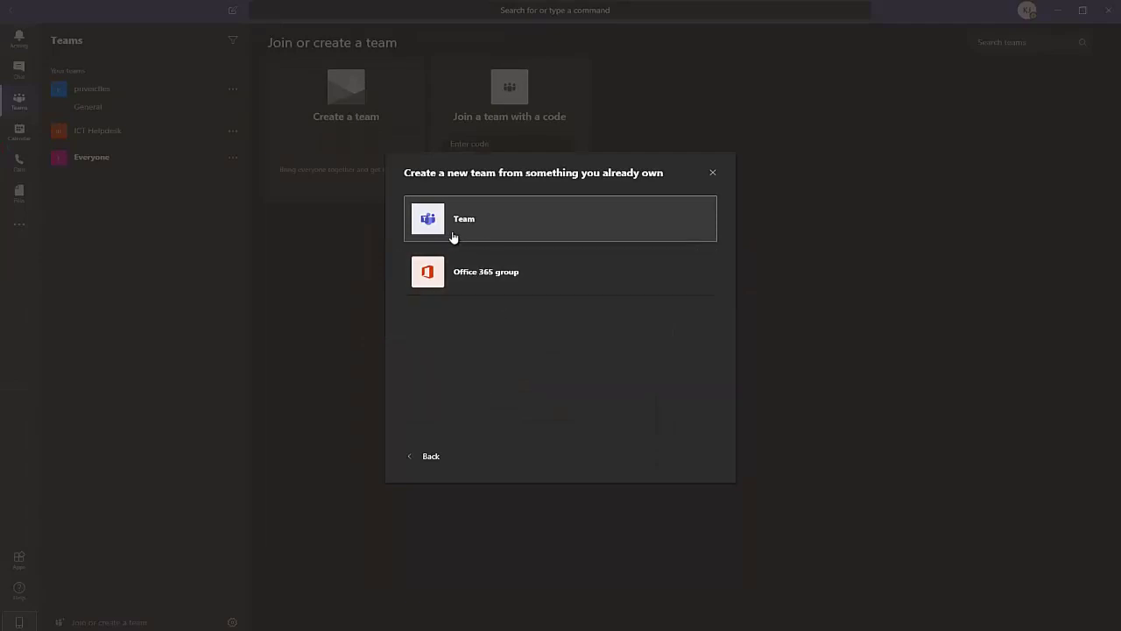
pyautogui.click(484, 285)
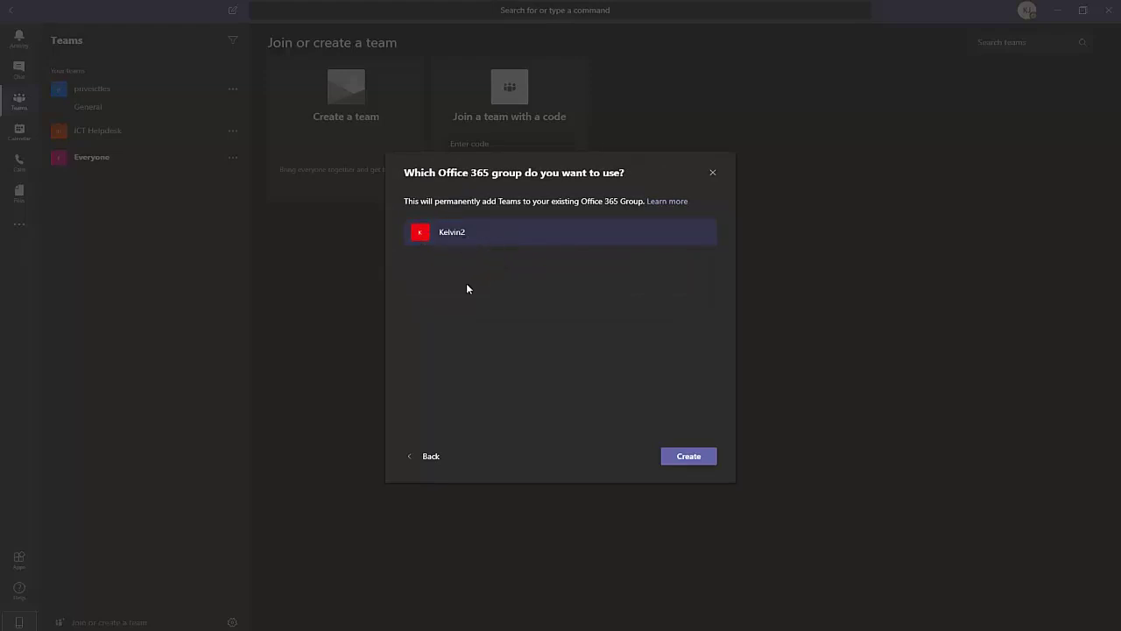
pyautogui.click(430, 455)
pyautogui.click(479, 222)
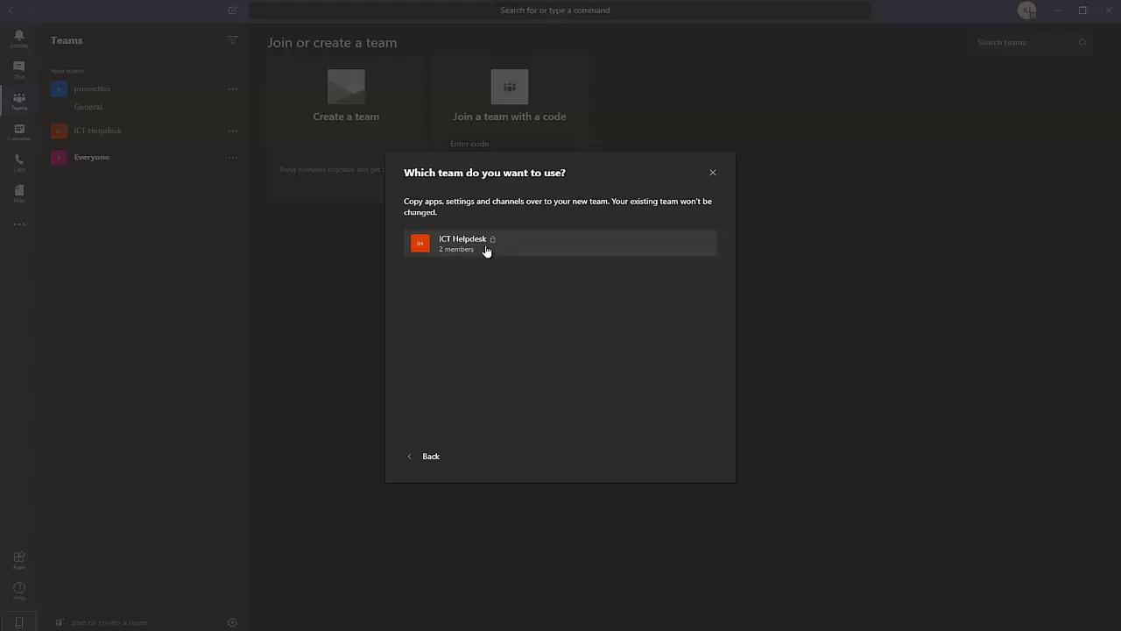
pyautogui.click(428, 459)
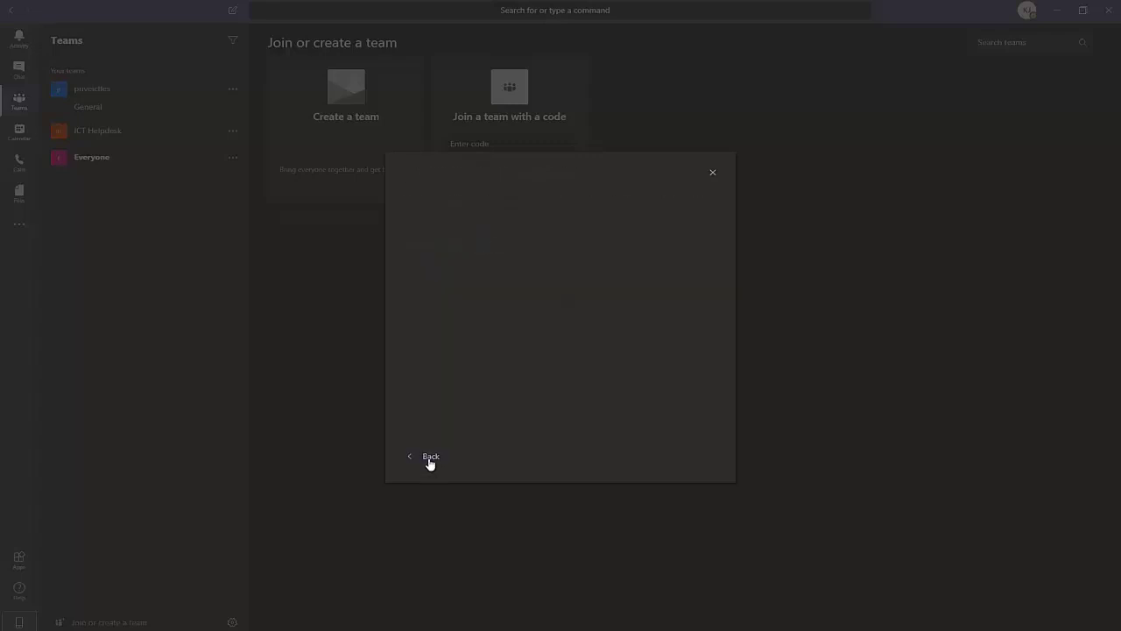
pyautogui.click(429, 458)
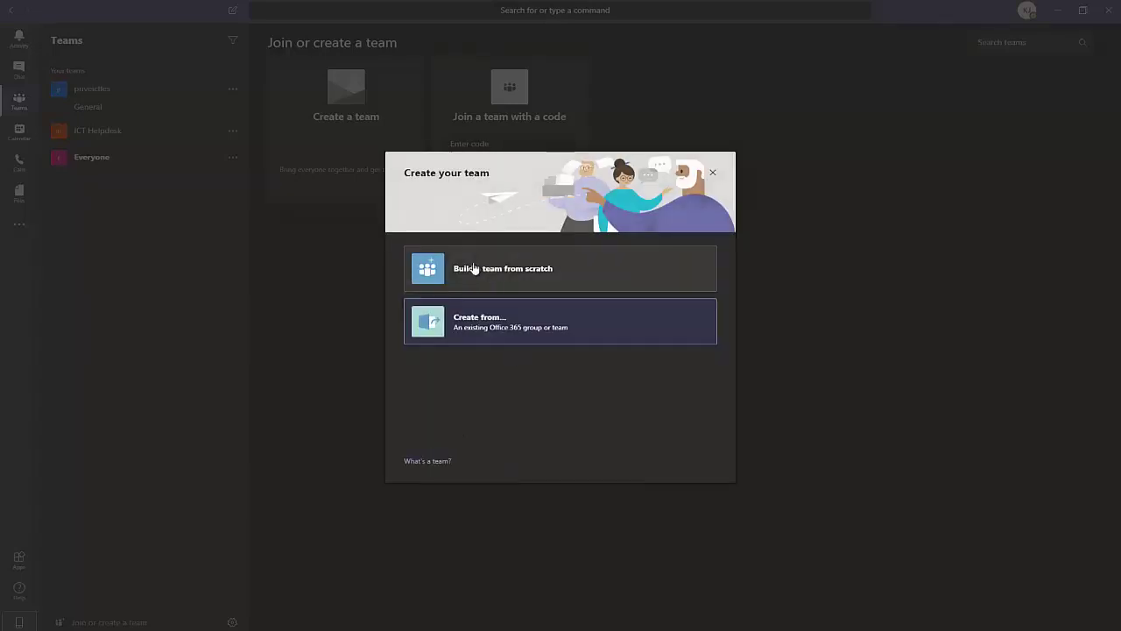
# Choose to build the team from scratch as a Private team.
pyautogui.click(528, 281)
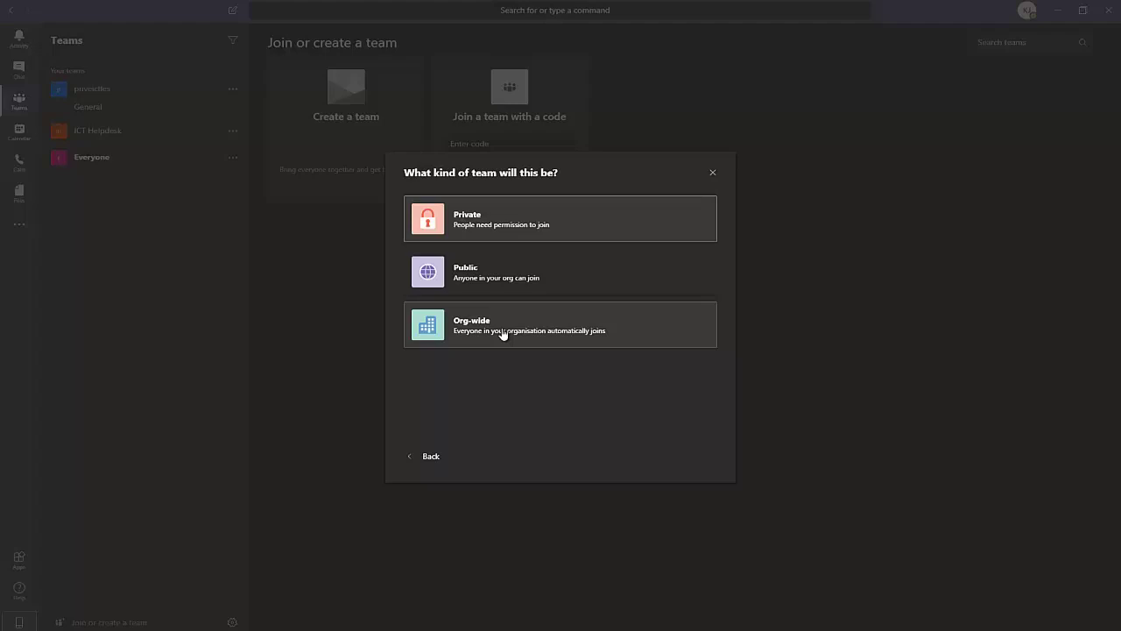
pyautogui.click(506, 224)
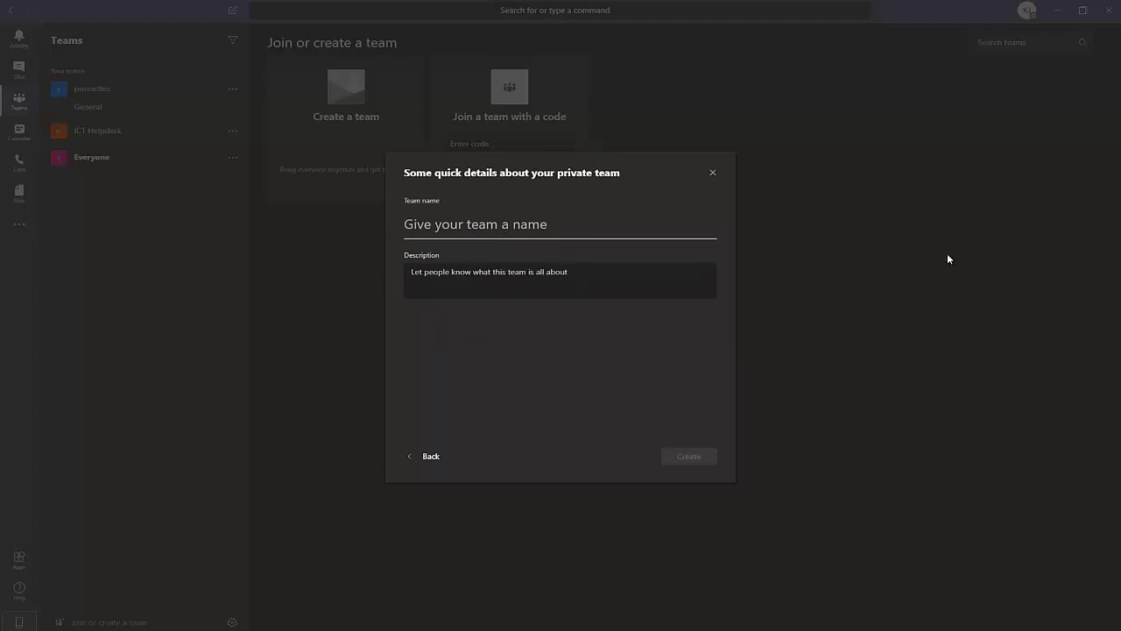
# Create the team named 'Helpdesk' with description 'Helpdesk Team', skipping adding members.
pyautogui.write('Help')
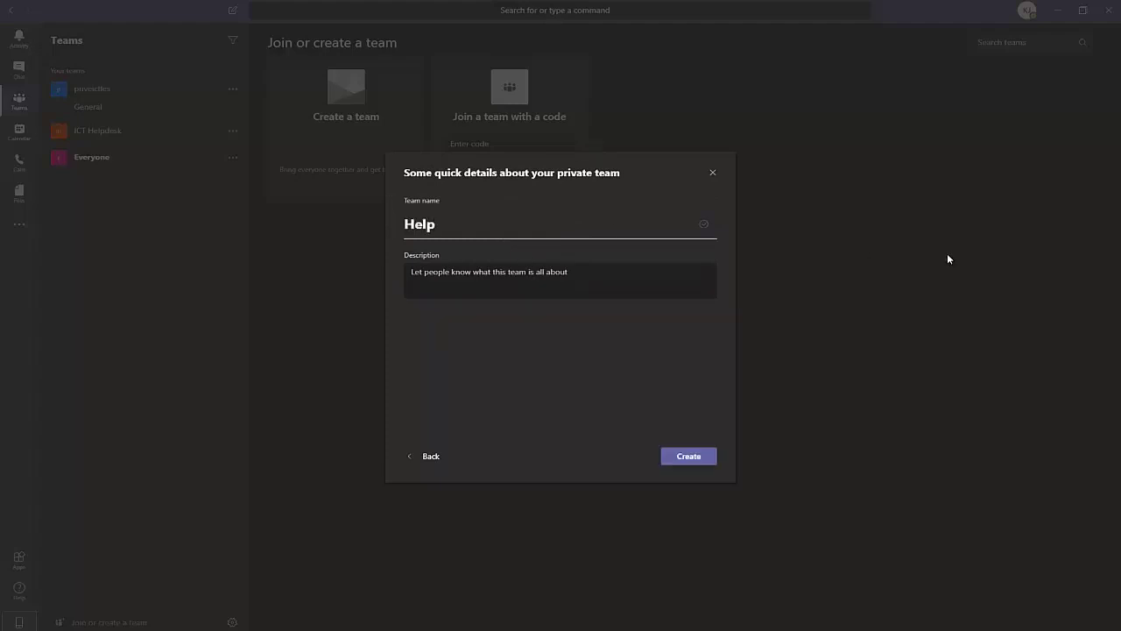
pyautogui.write('desk')
pyautogui.click(468, 277)
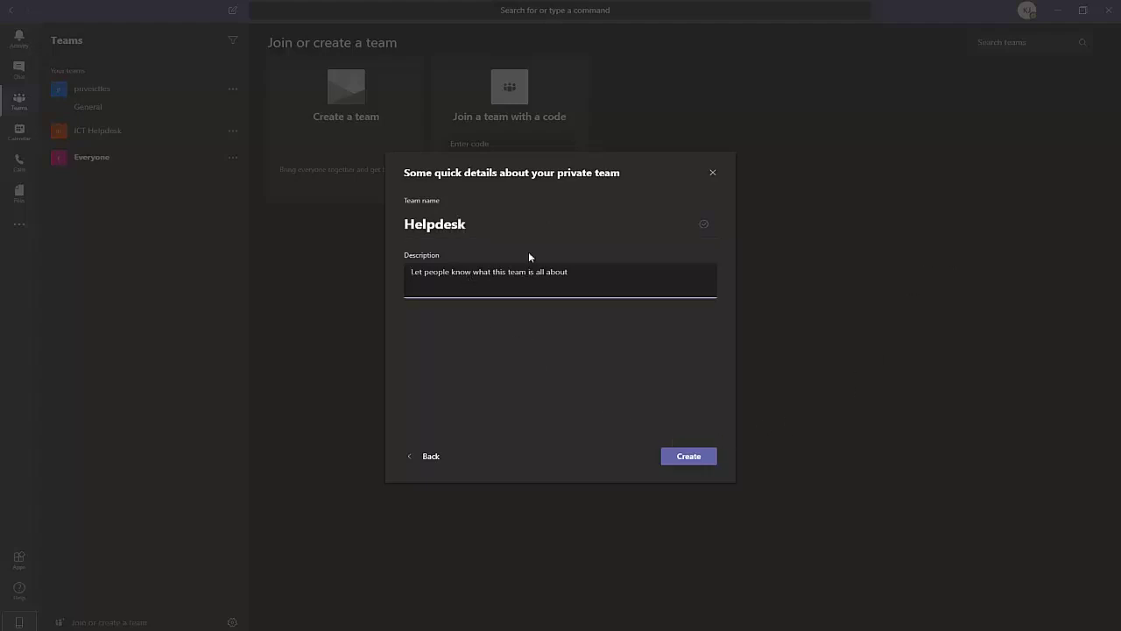
pyautogui.write('Helpdesk Team')
pyautogui.click(687, 456)
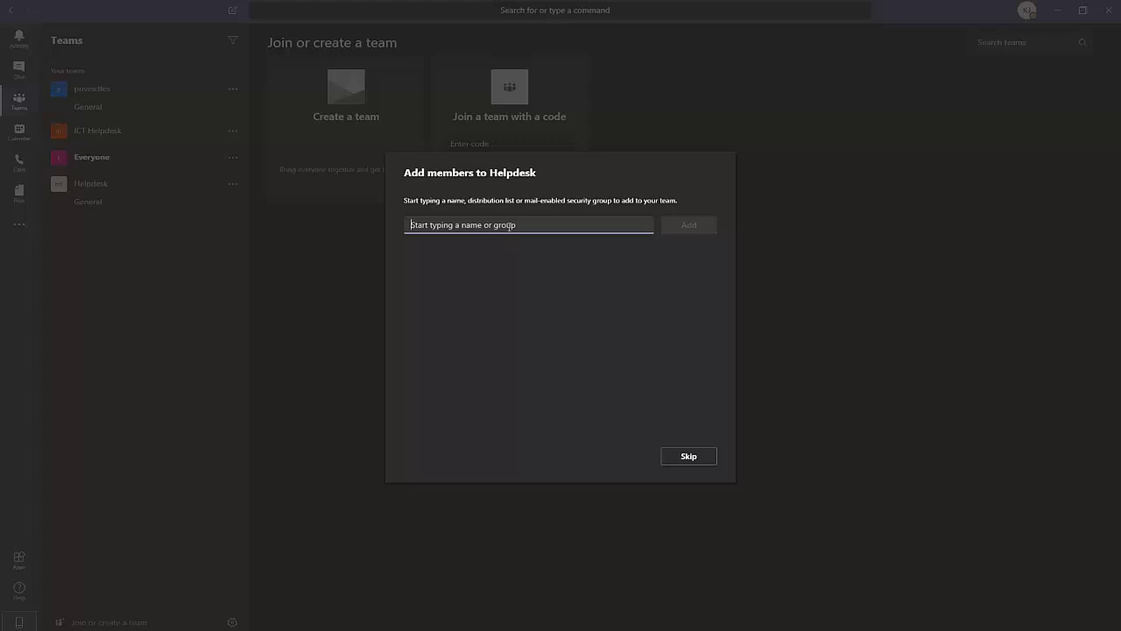
pyautogui.click(682, 456)
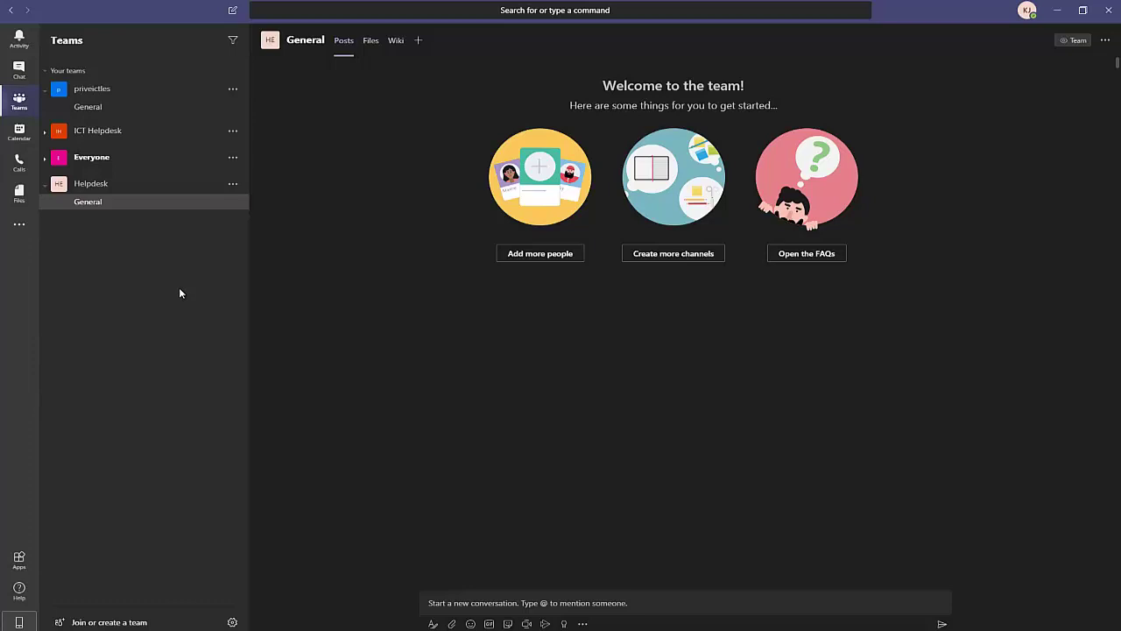
# Create a second team from scratch as Org-wide, named 'All Members'.
pyautogui.click(132, 621)
pyautogui.click(362, 181)
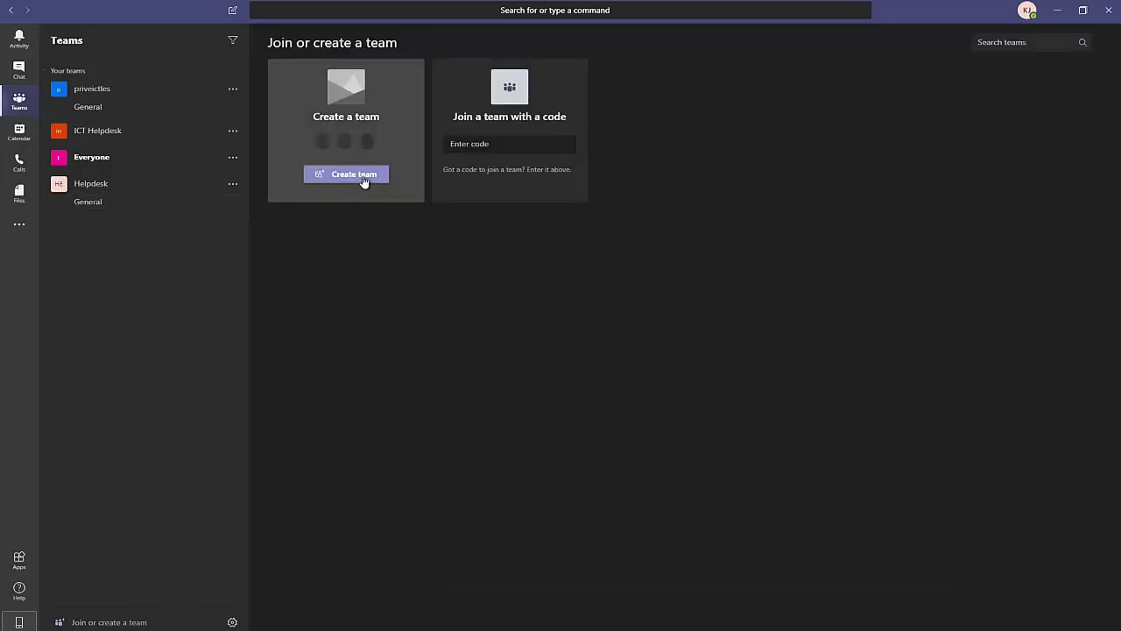
pyautogui.click(482, 273)
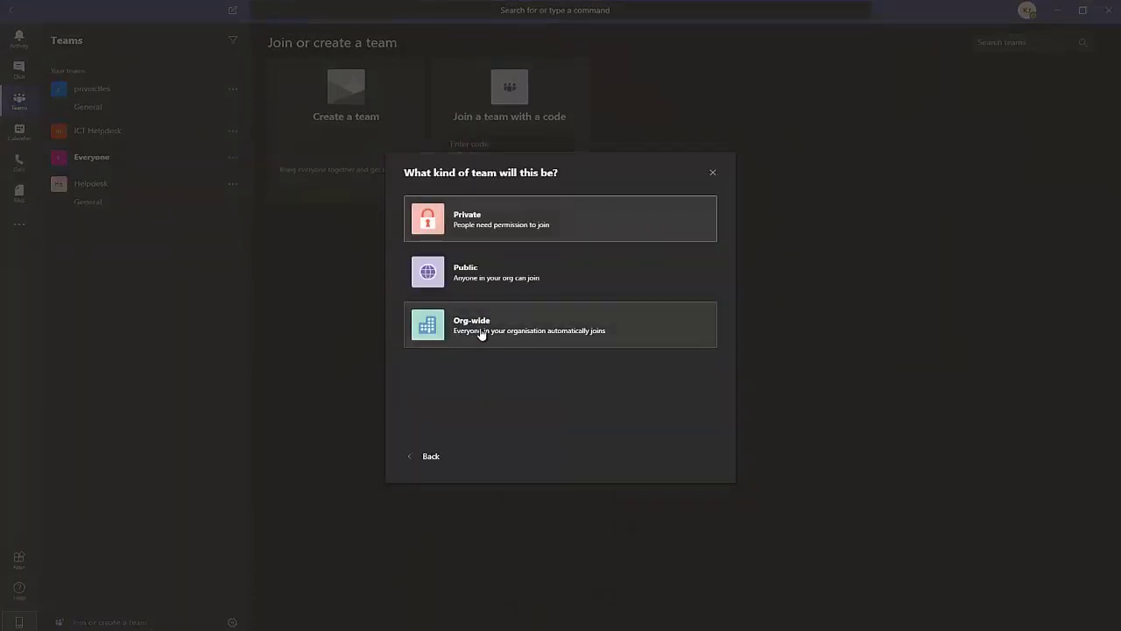
pyautogui.click(481, 334)
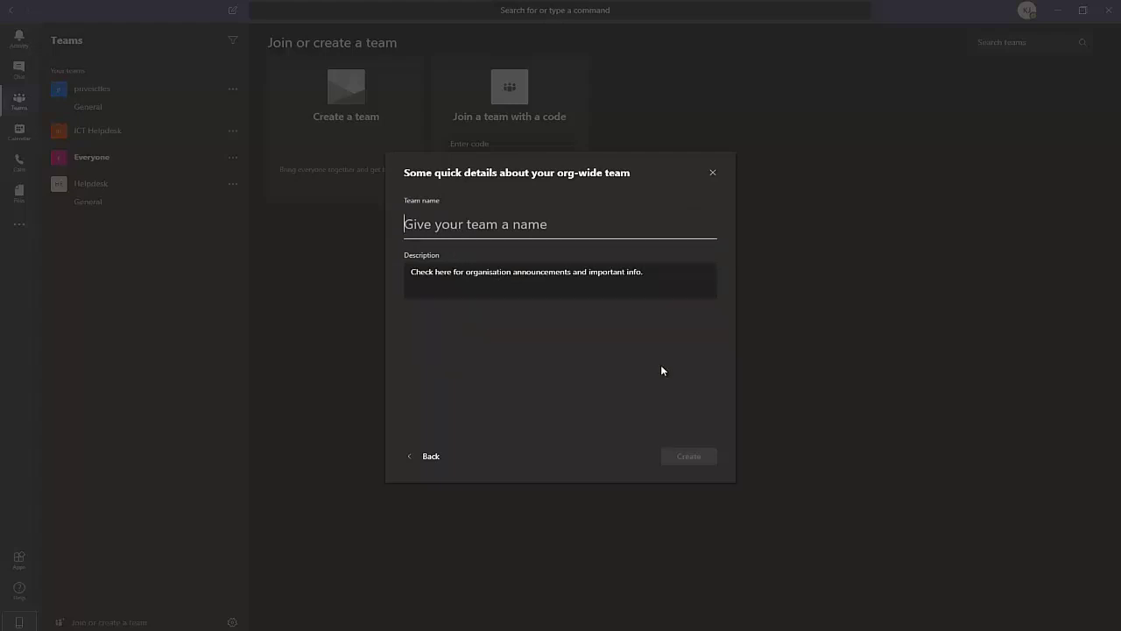
pyautogui.write('AL')
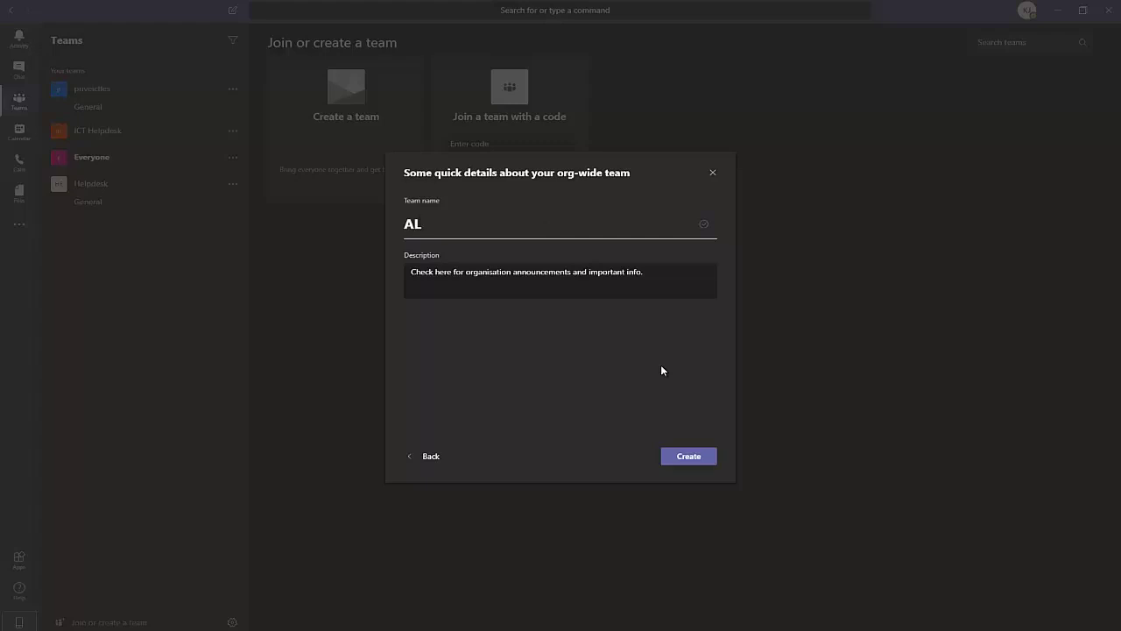
pyautogui.press('BackSpace')
pyautogui.write('ll Members')
pyautogui.click(546, 275)
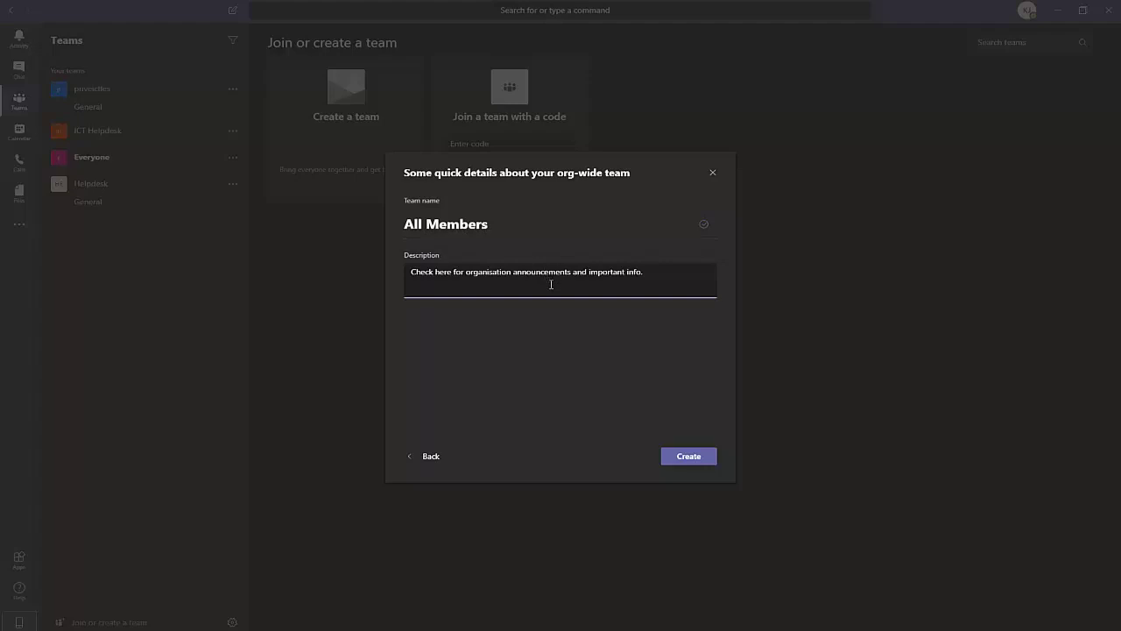
pyautogui.click(688, 454)
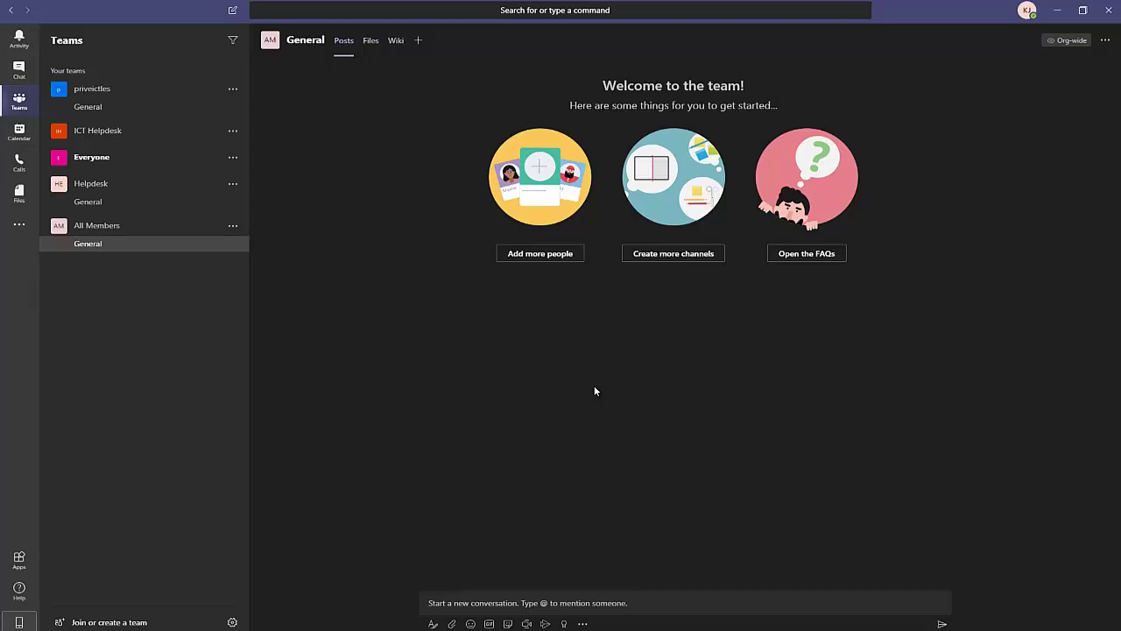
pyautogui.click(161, 228)
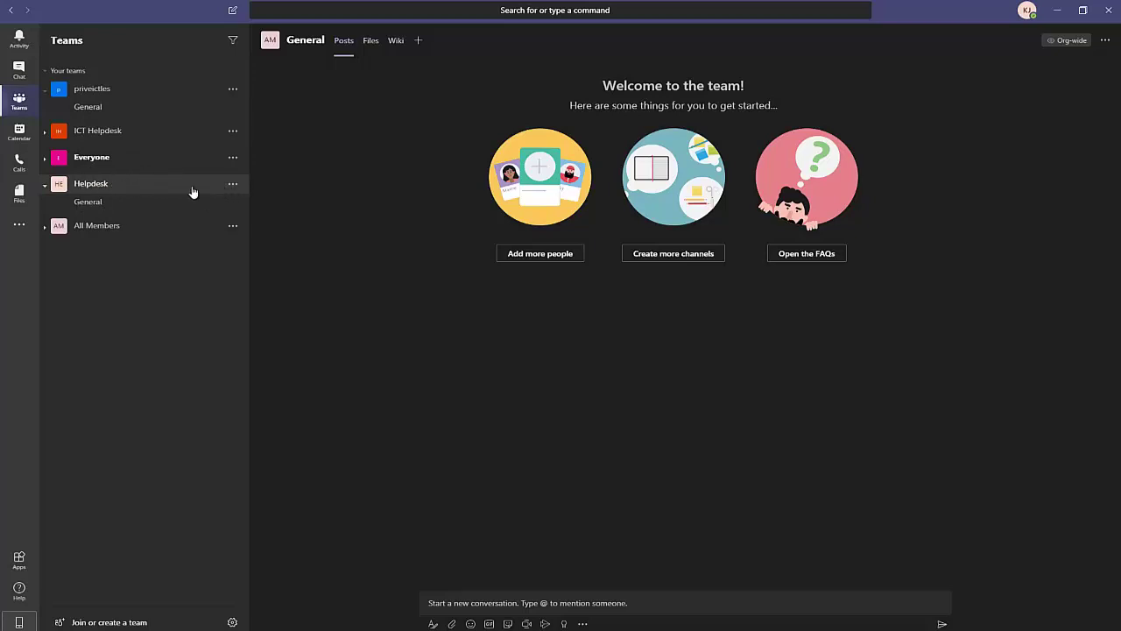
pyautogui.click(232, 186)
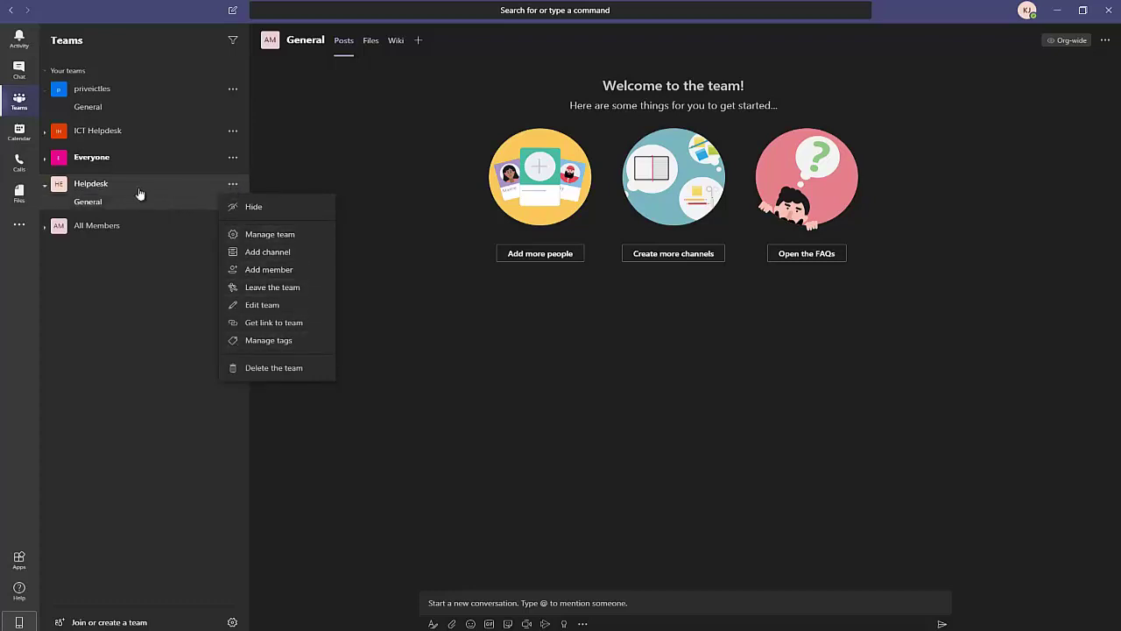
pyautogui.click(265, 211)
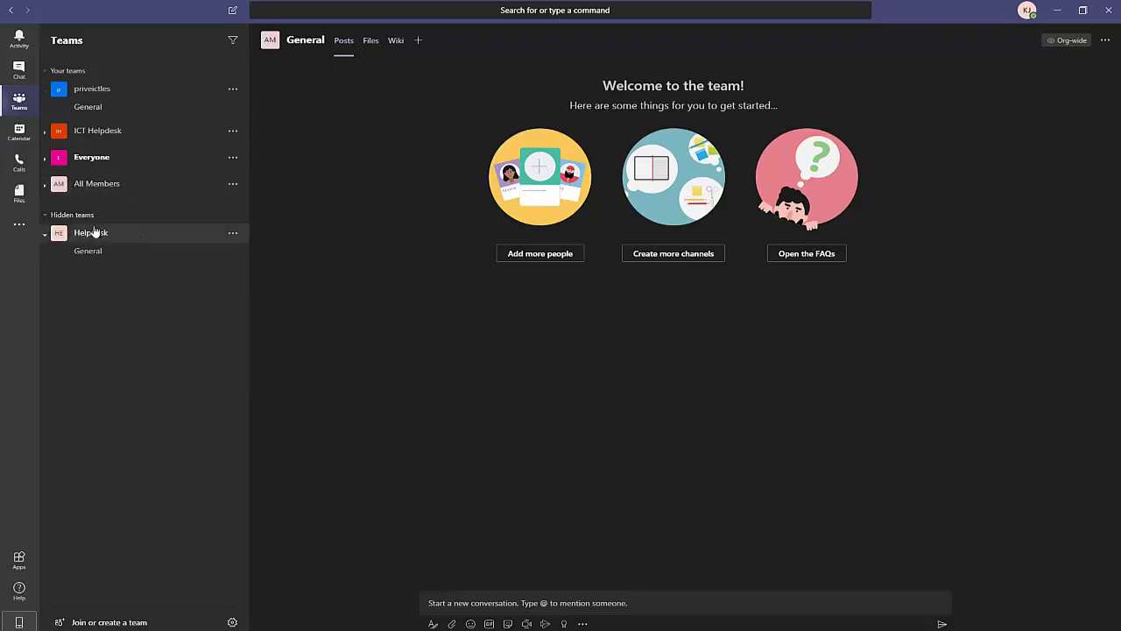
pyautogui.click(45, 215)
pyautogui.click(46, 216)
pyautogui.click(233, 234)
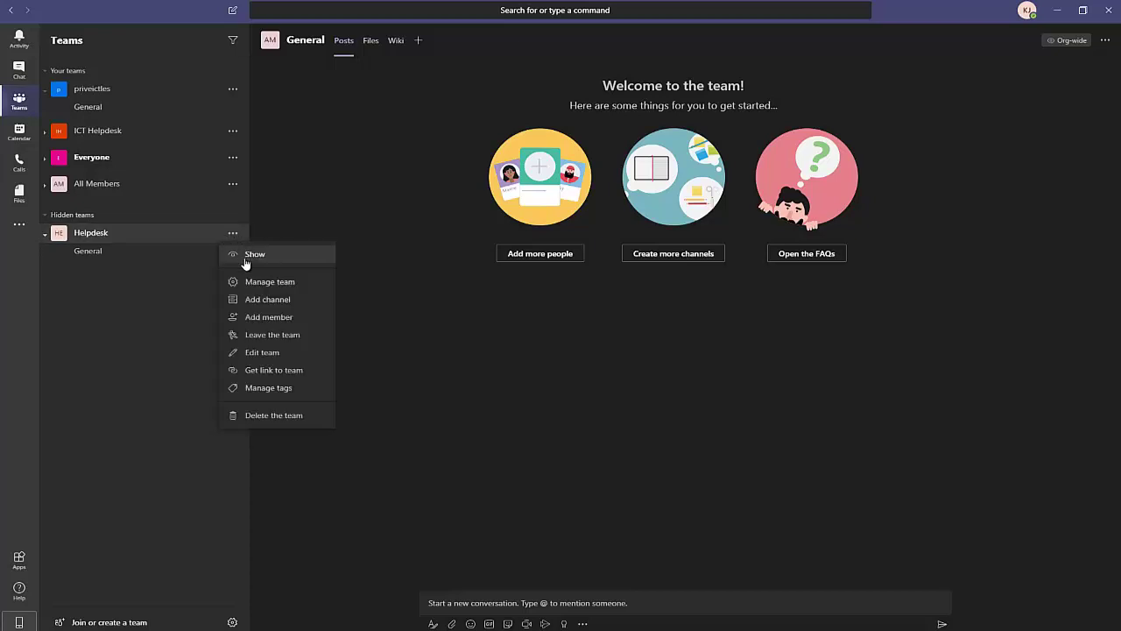
pyautogui.click(255, 255)
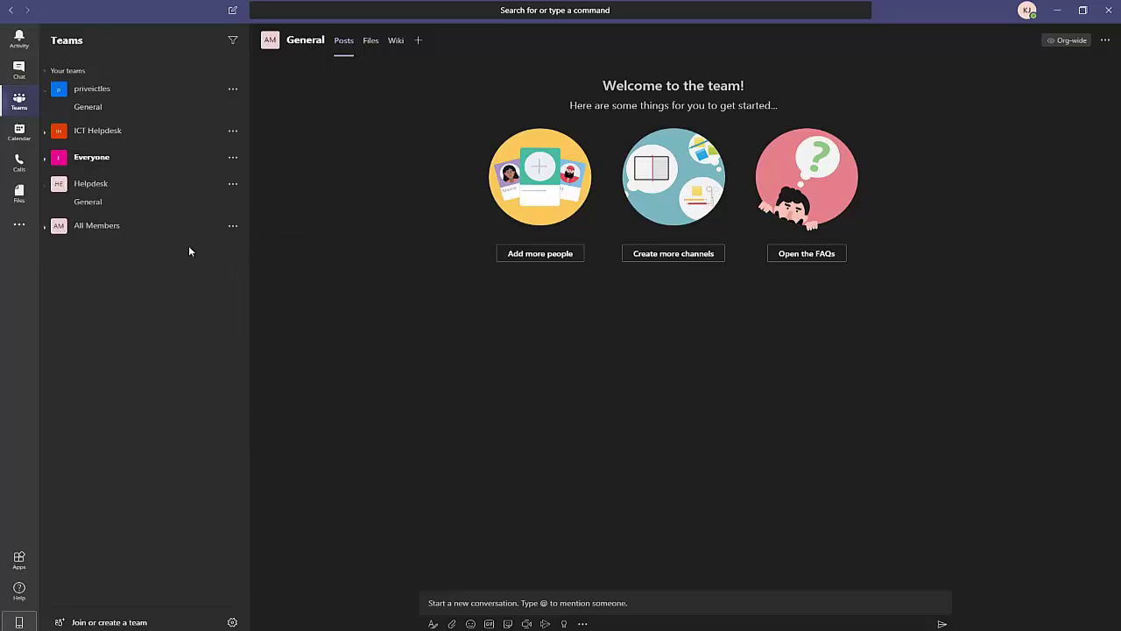
# Open Manage team for Helpdesk and review the owner's role, Members and Pending Requests tabs.
pyautogui.click(233, 186)
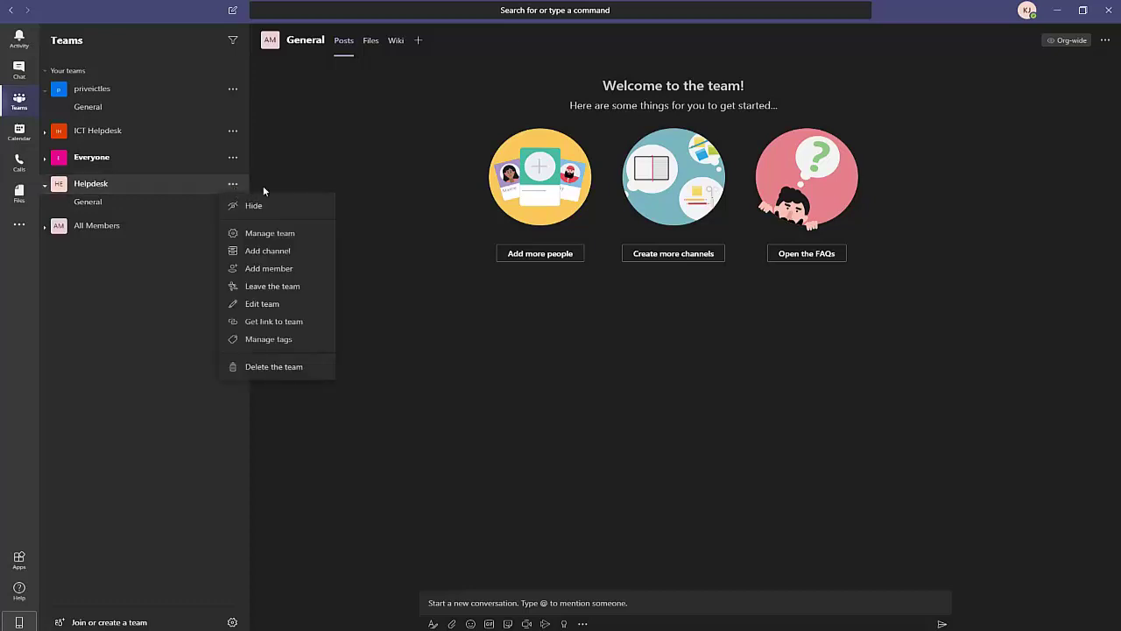
pyautogui.click(266, 235)
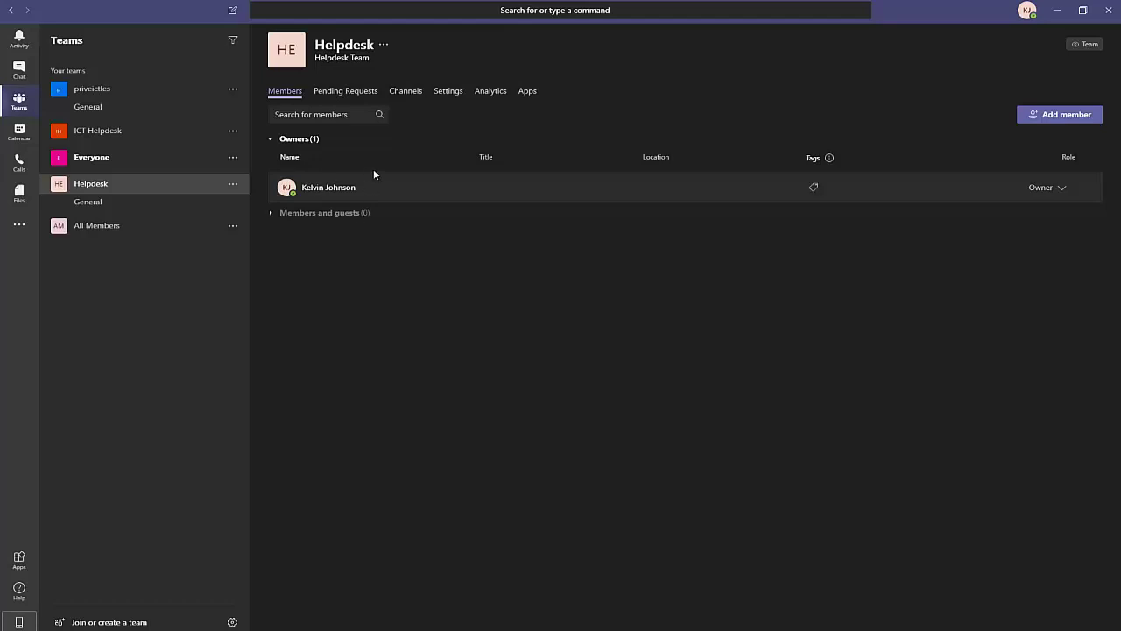
pyautogui.click(1062, 189)
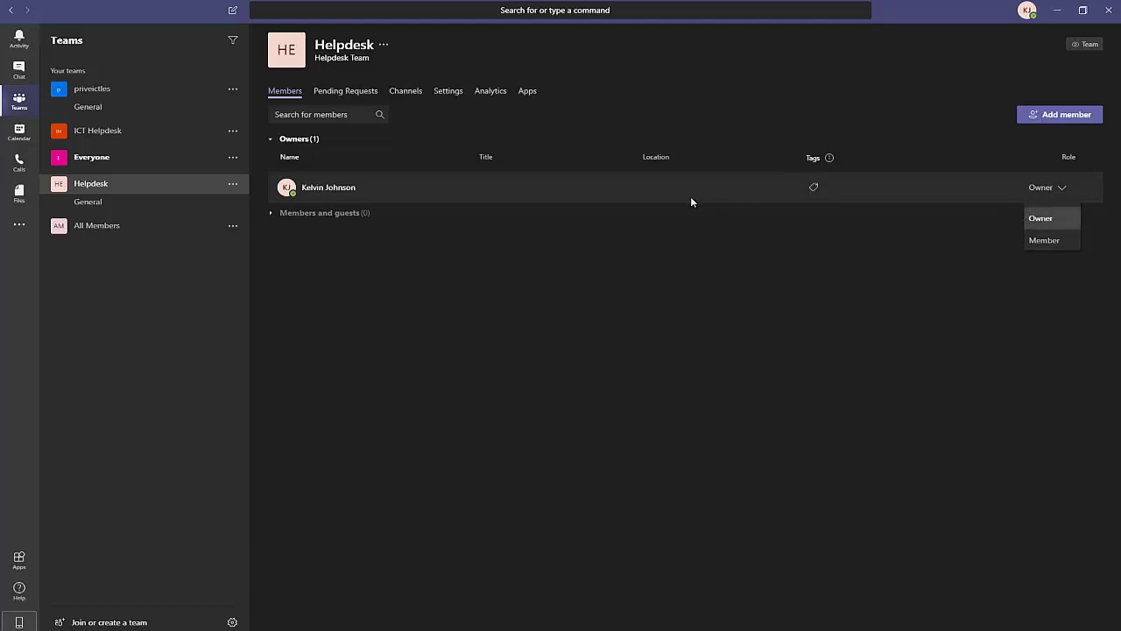
pyautogui.click(344, 92)
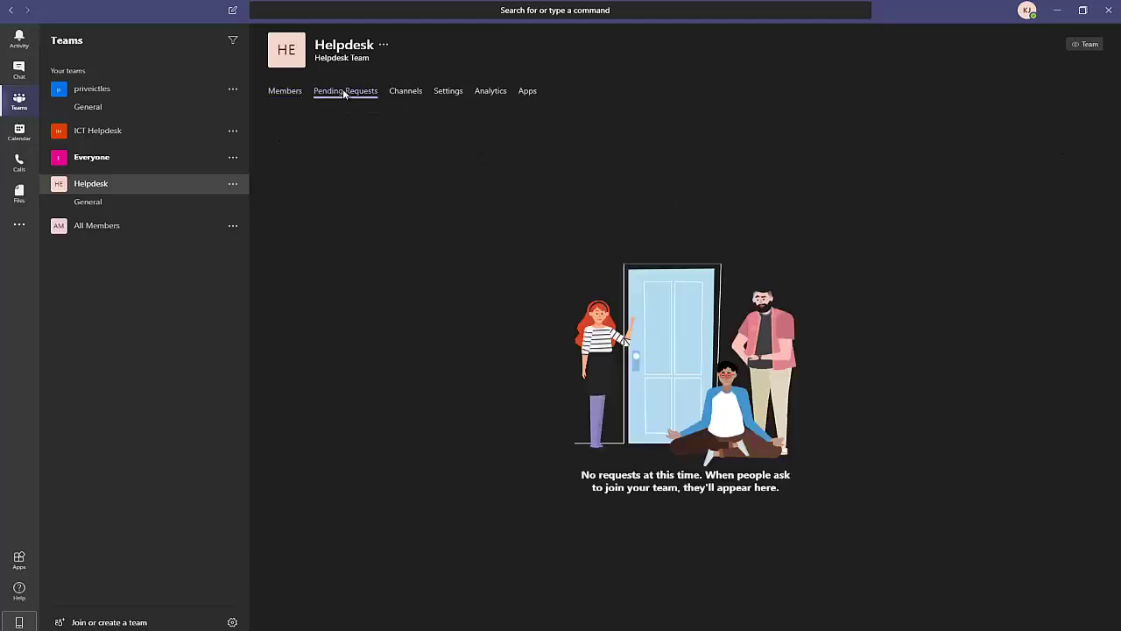
pyautogui.click(293, 93)
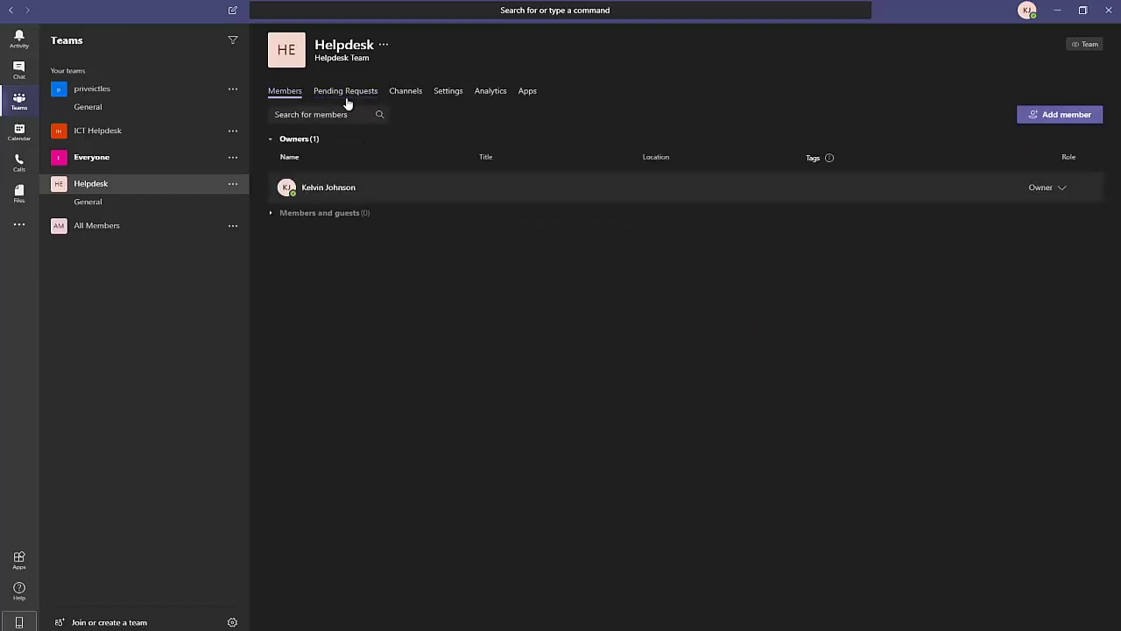
pyautogui.click(345, 95)
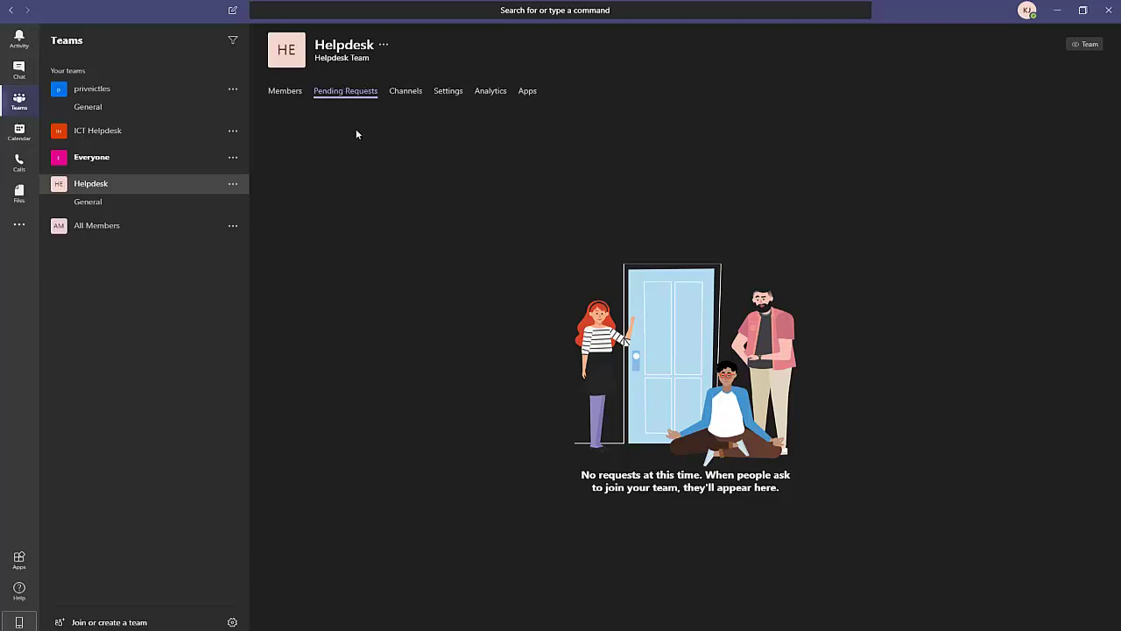
pyautogui.click(299, 96)
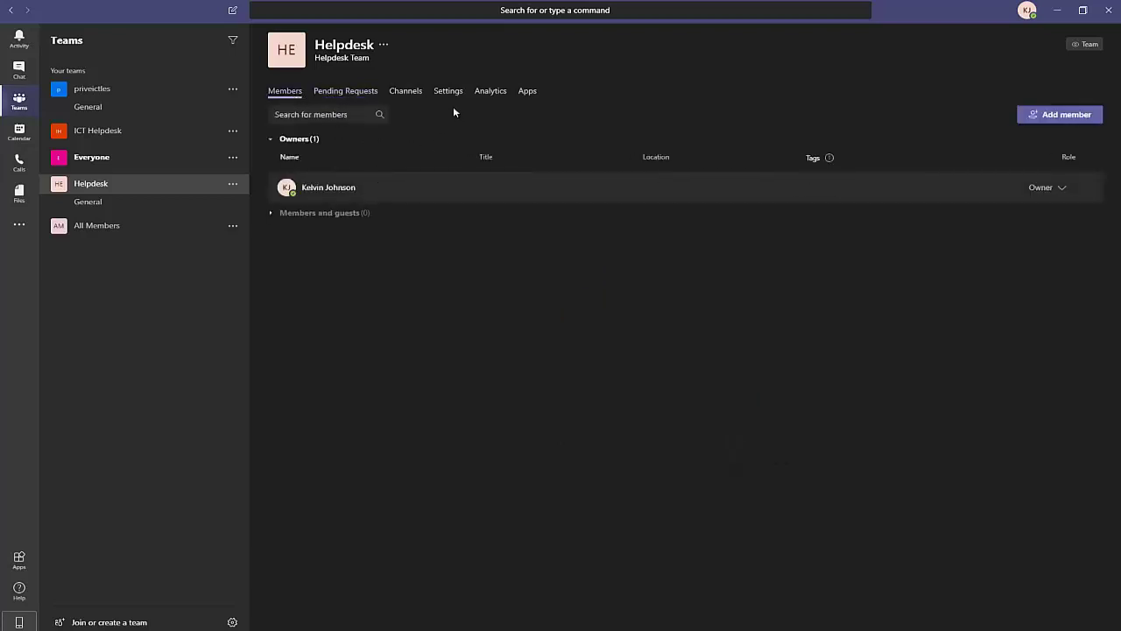
# Add a user and the Test 1 test account to Helpdesk by name search.
pyautogui.click(1051, 114)
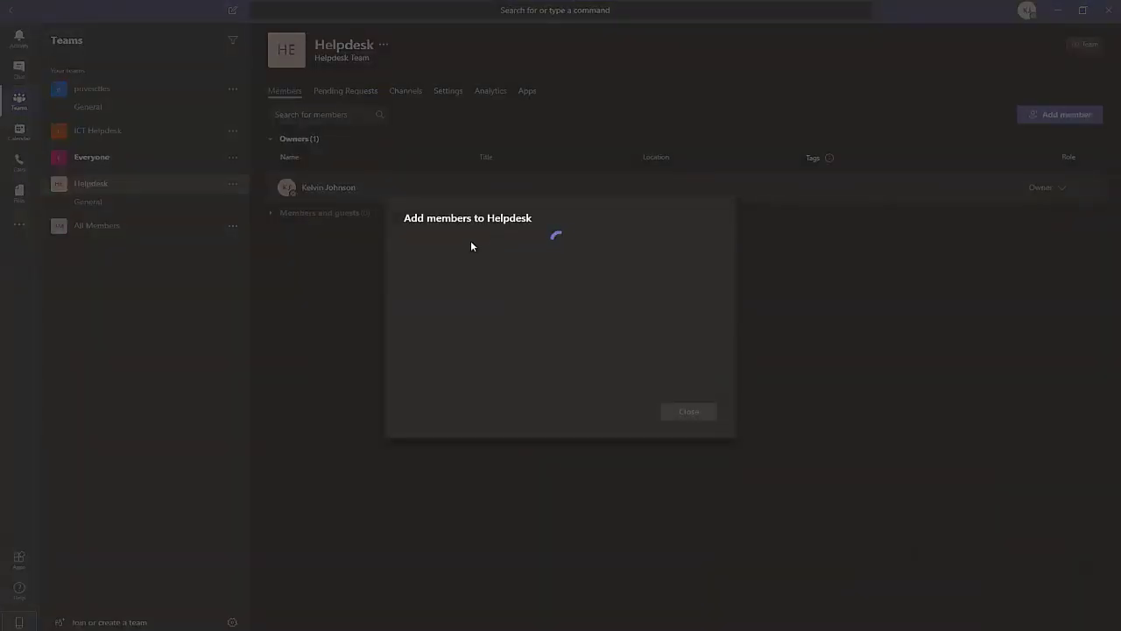
pyautogui.click(487, 274)
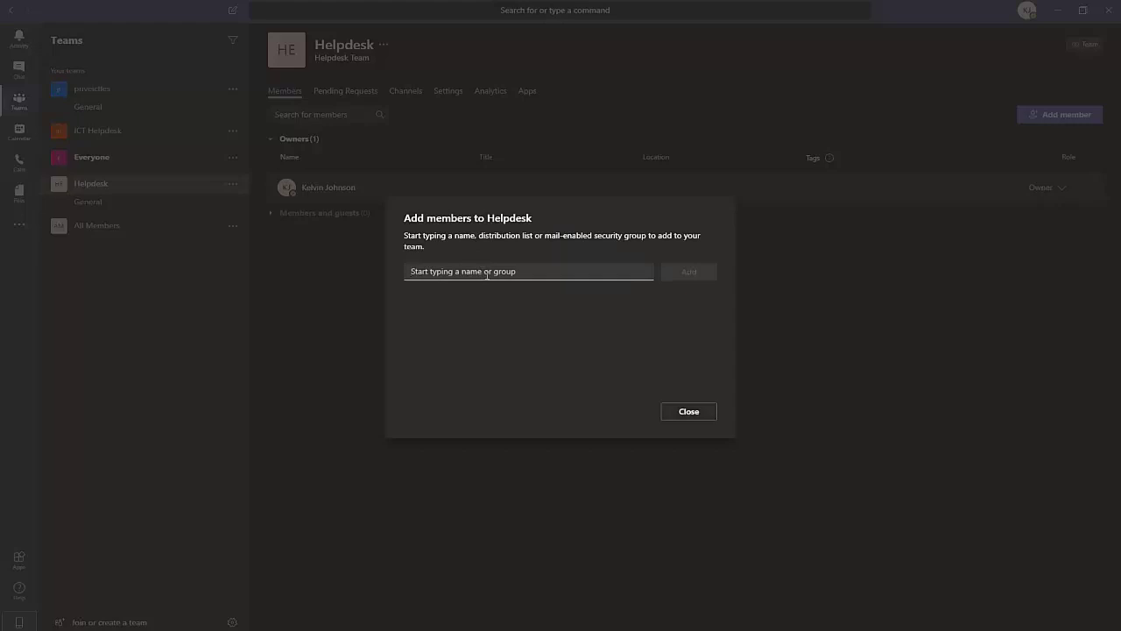
pyautogui.write('Thomas')
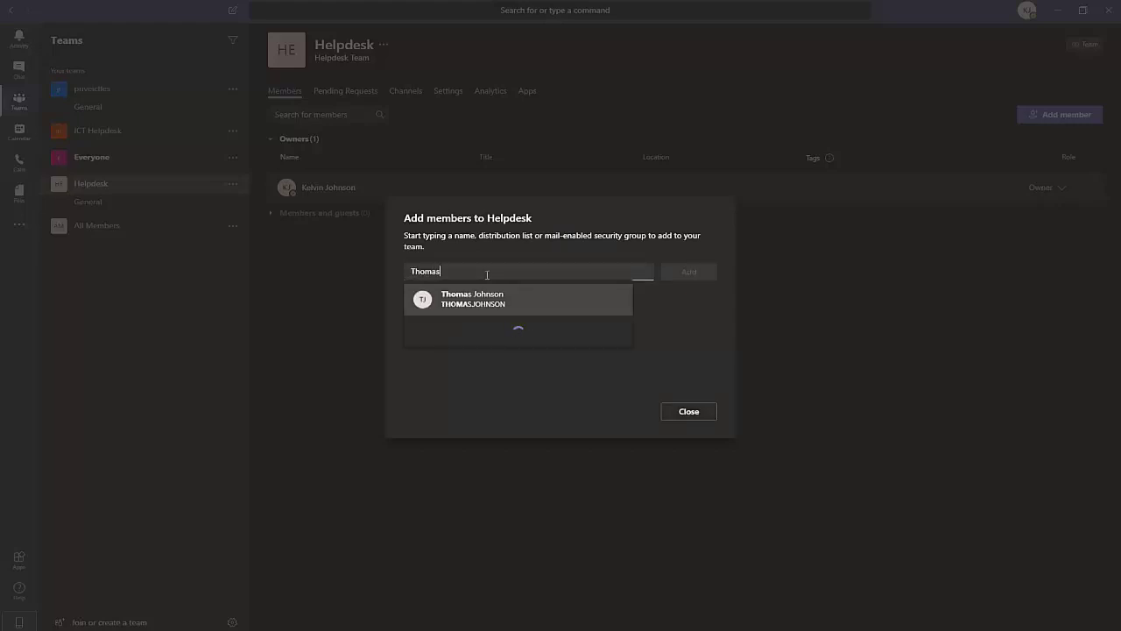
pyautogui.click(498, 298)
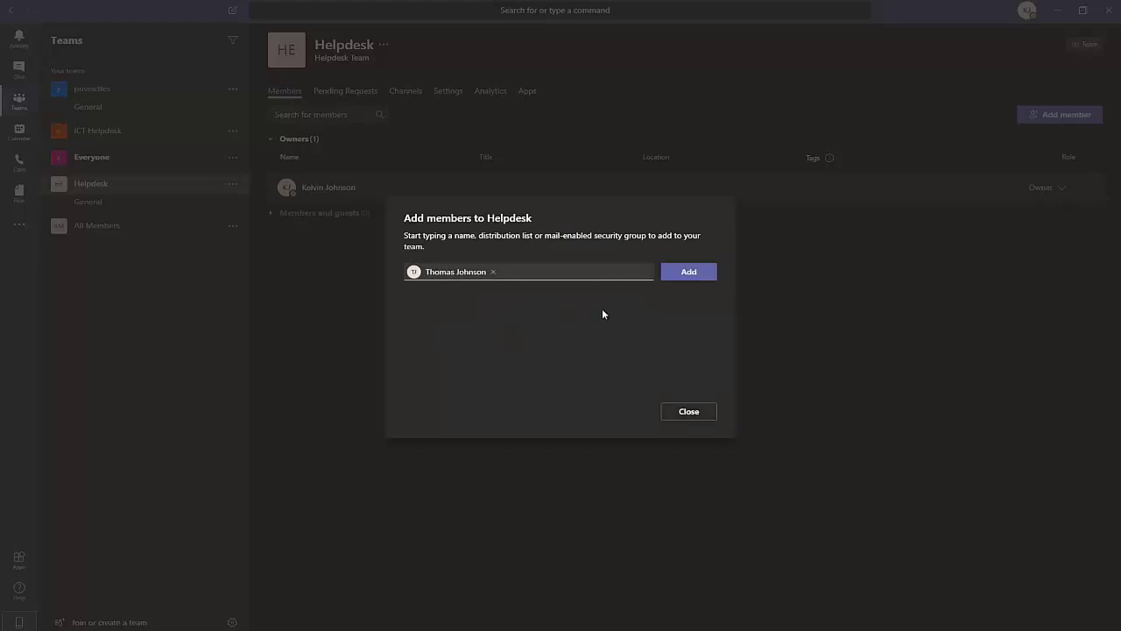
pyautogui.click(691, 276)
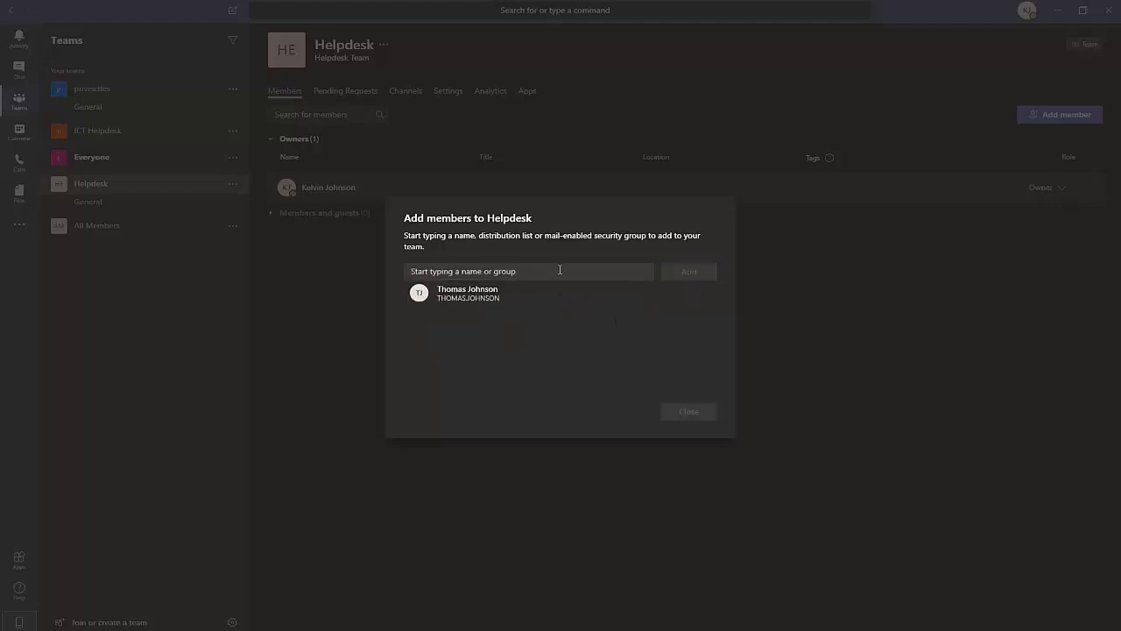
pyautogui.click(498, 271)
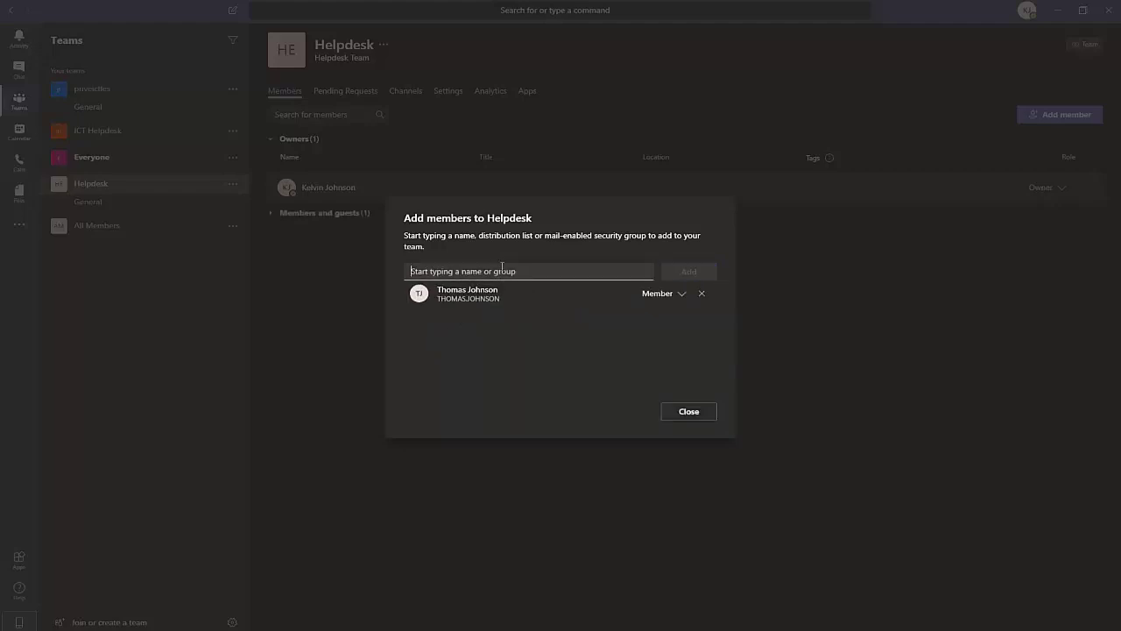
pyautogui.write('test')
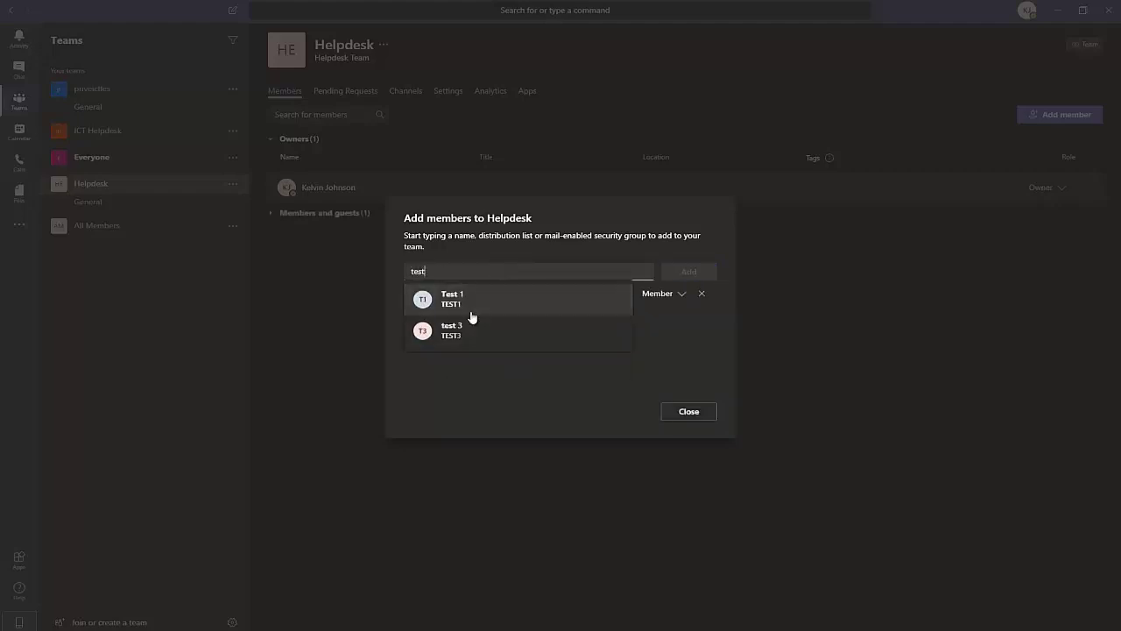
pyautogui.click(472, 302)
pyautogui.click(689, 272)
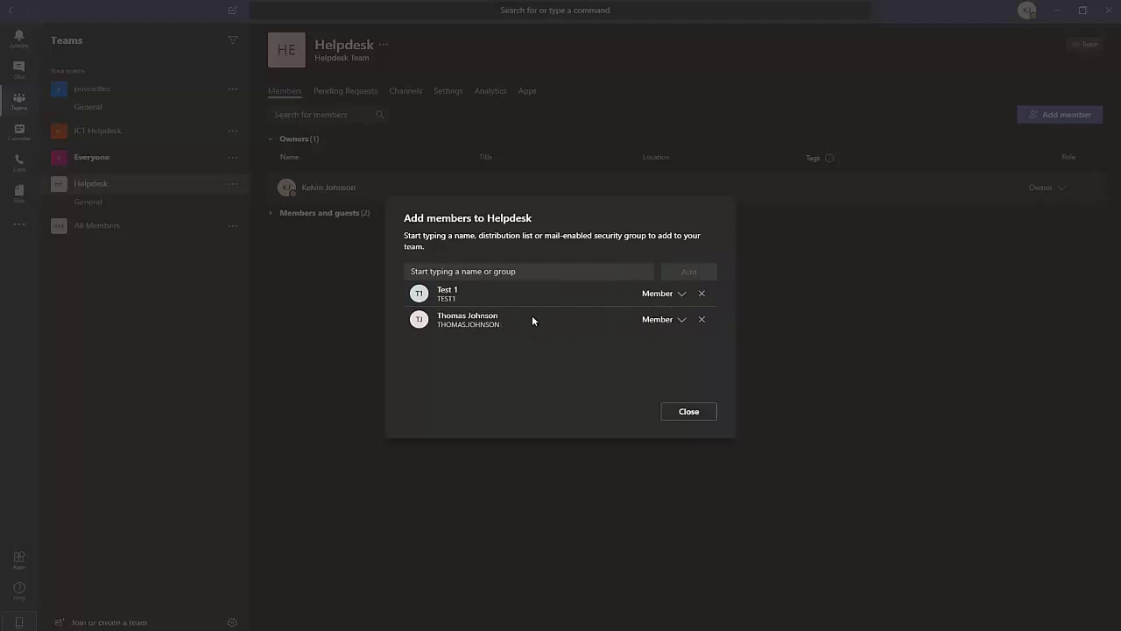
# Promote the first added user to Owner and close the Add members window.
pyautogui.click(681, 320)
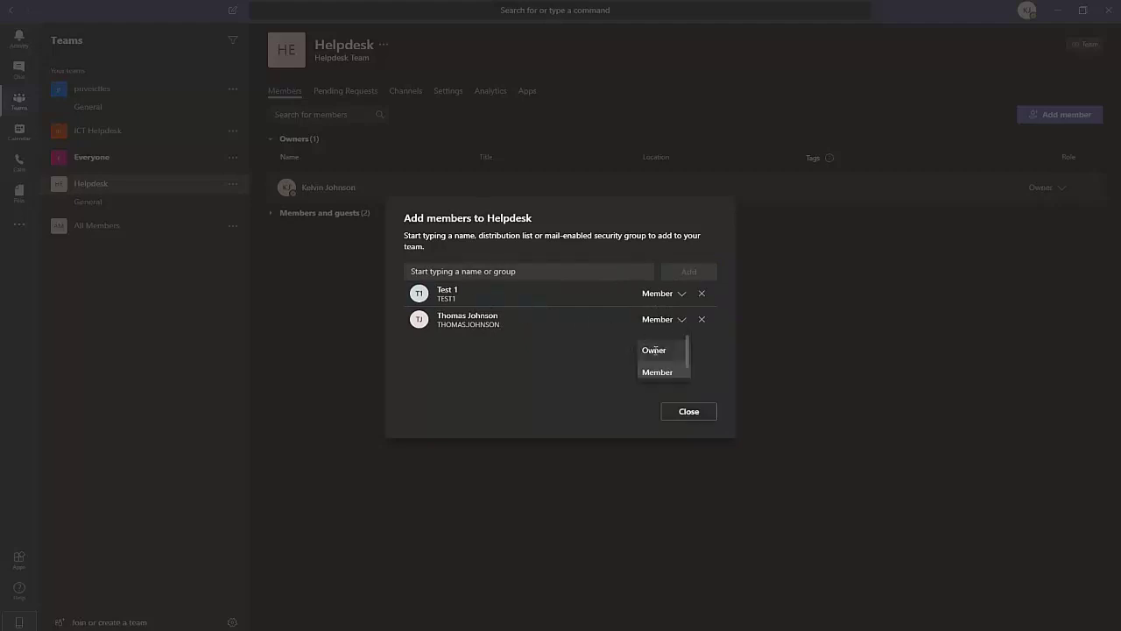
pyautogui.click(653, 350)
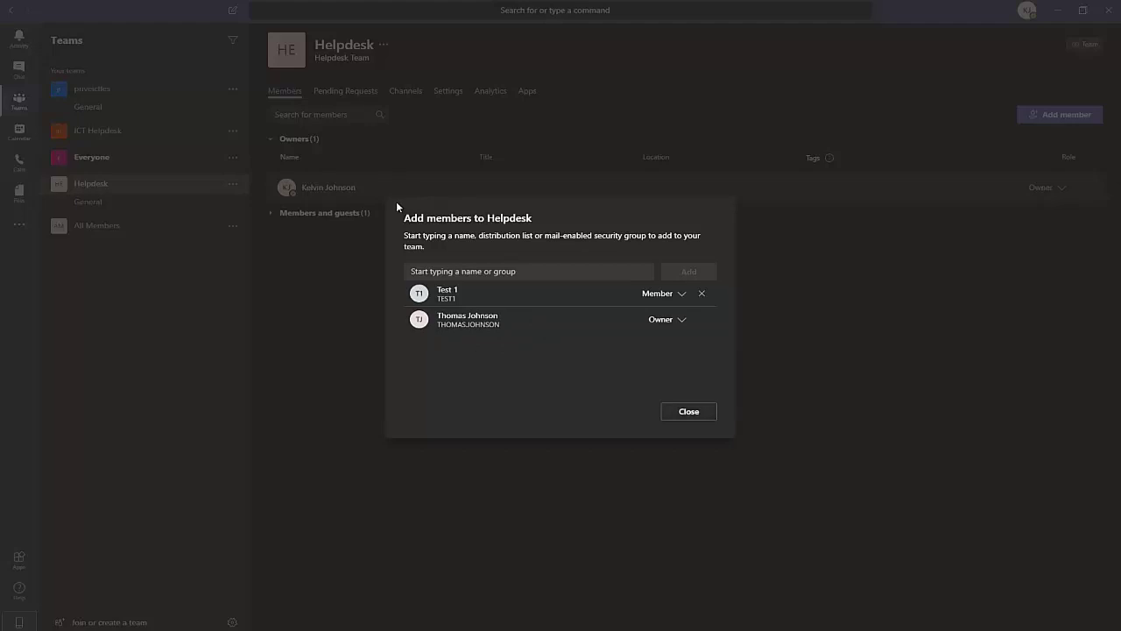
pyautogui.click(688, 410)
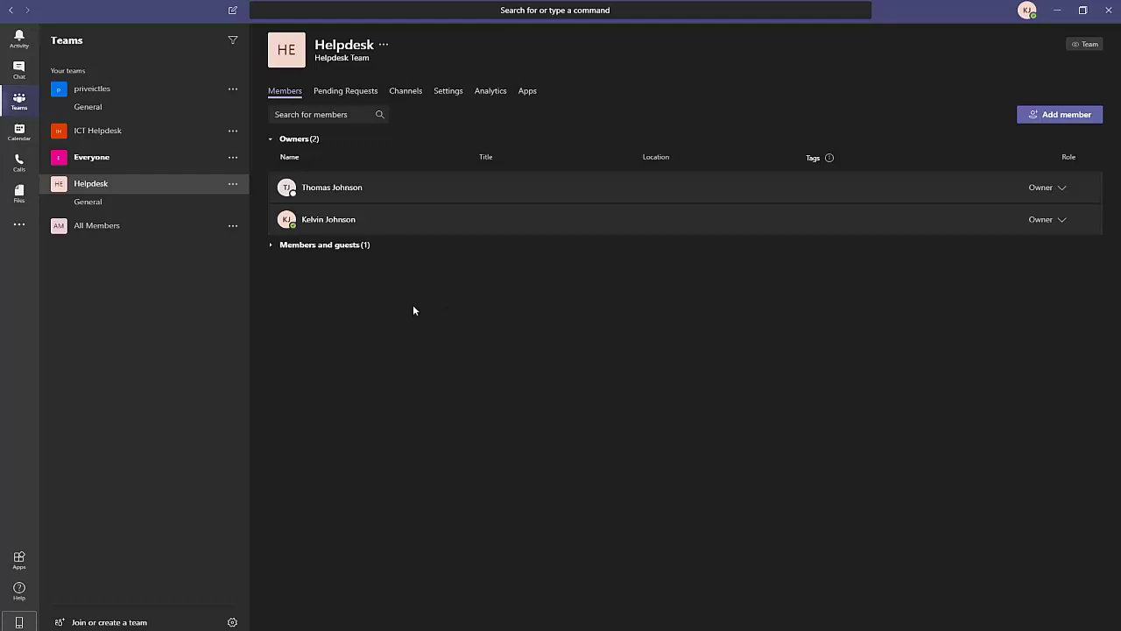